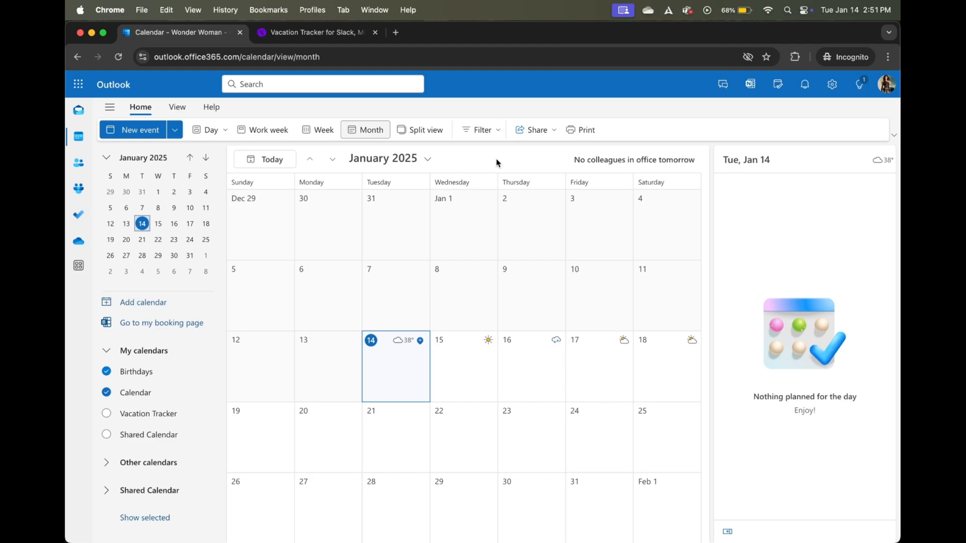
left_click(150, 133)
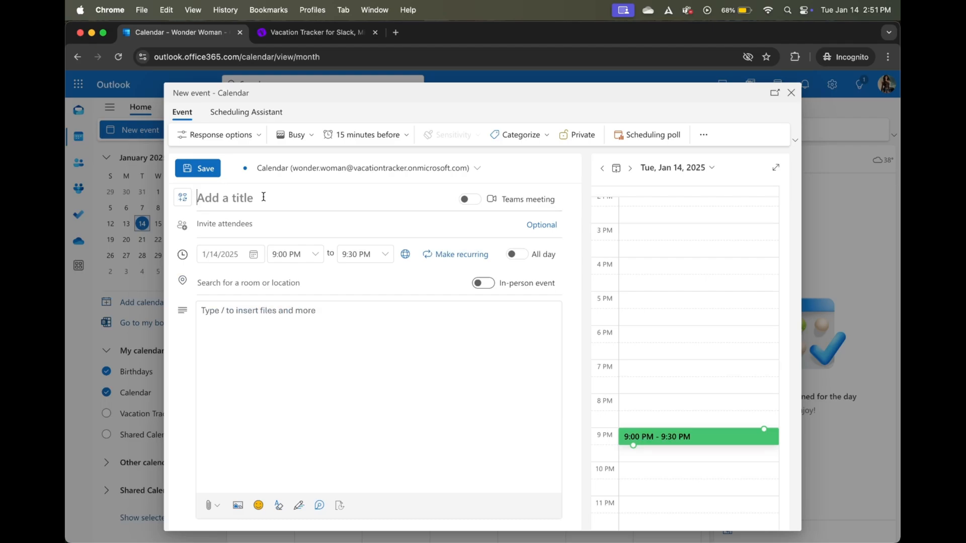
type("Vacation")
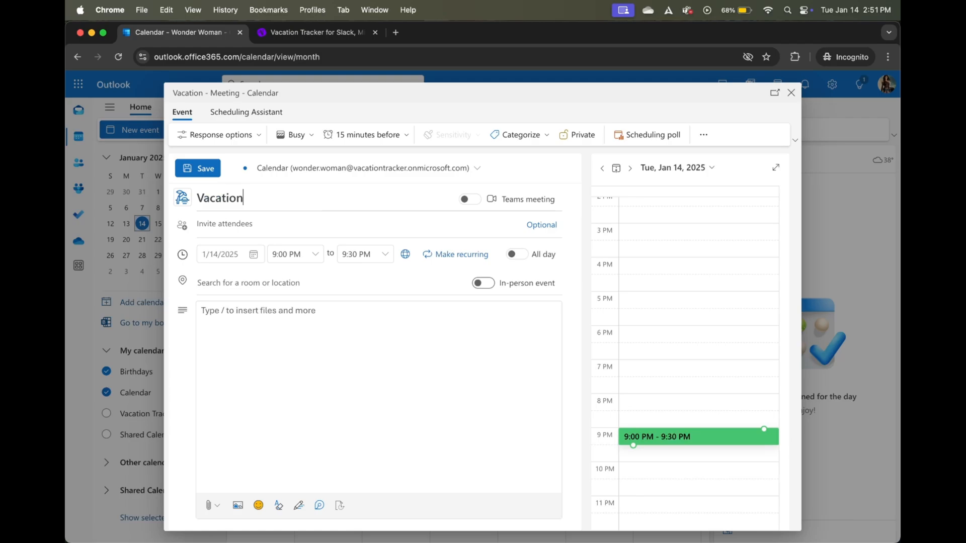
type(" - David")
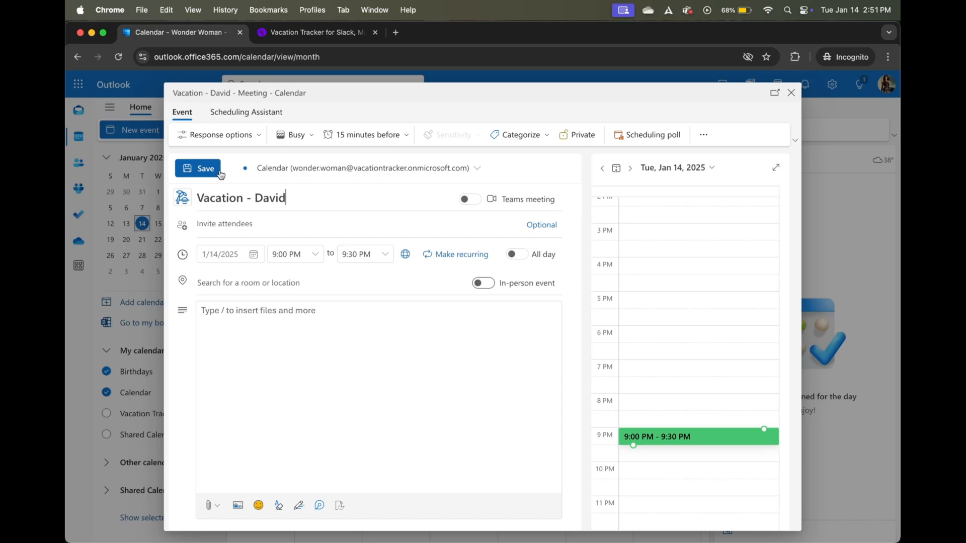
left_click(791, 92)
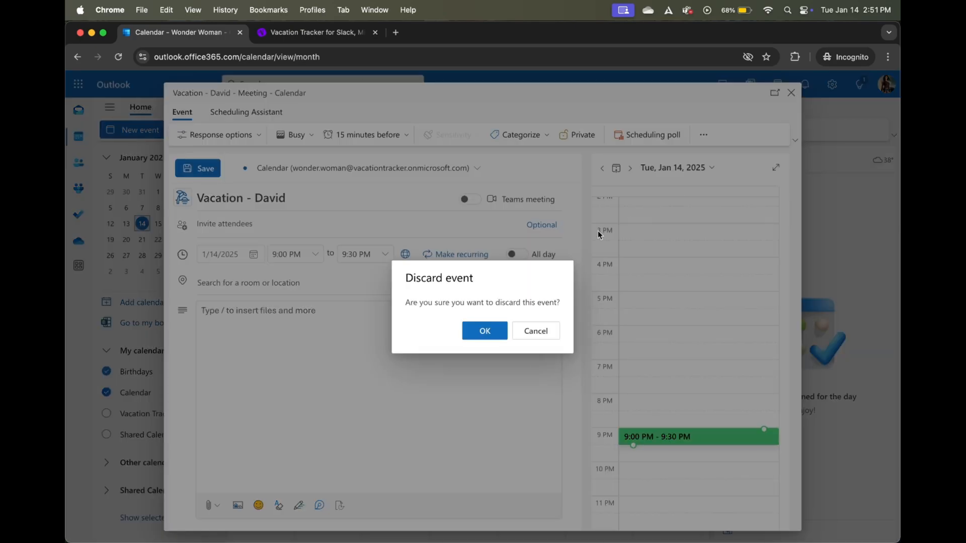
left_click(478, 335)
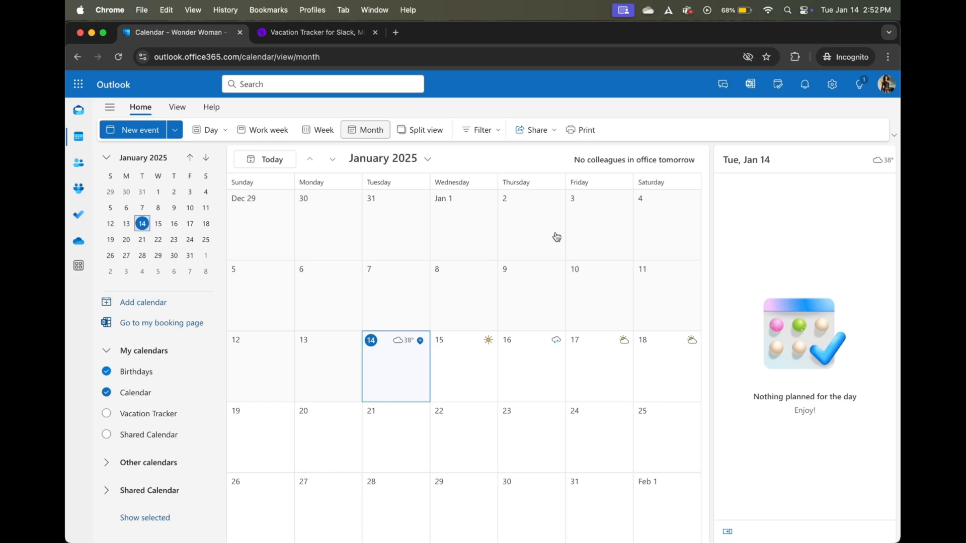
Review the options for adding a calendar and the sharing permissions of the main Outlook calendar, closing both dialogs unchanged.
left_click(141, 302)
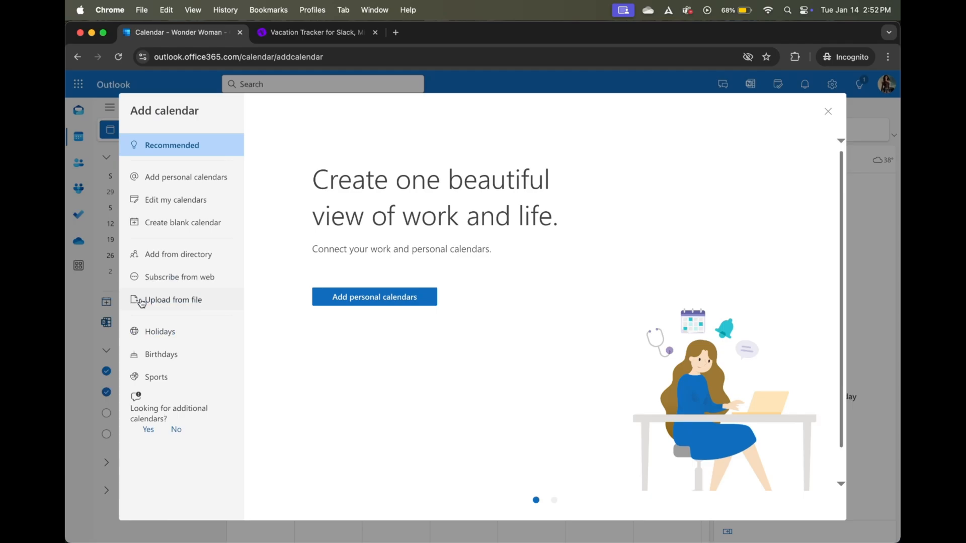
left_click(828, 111)
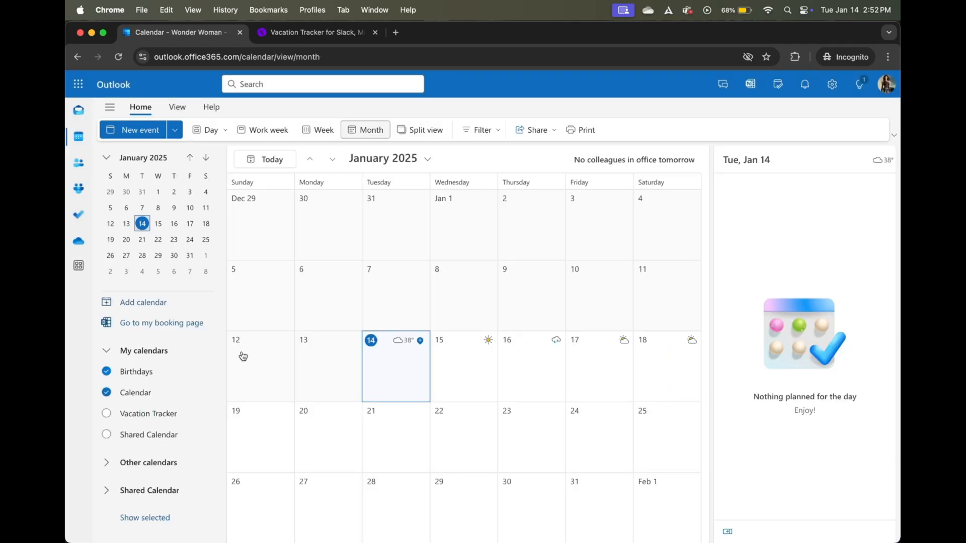
left_click(203, 394)
left_click(226, 270)
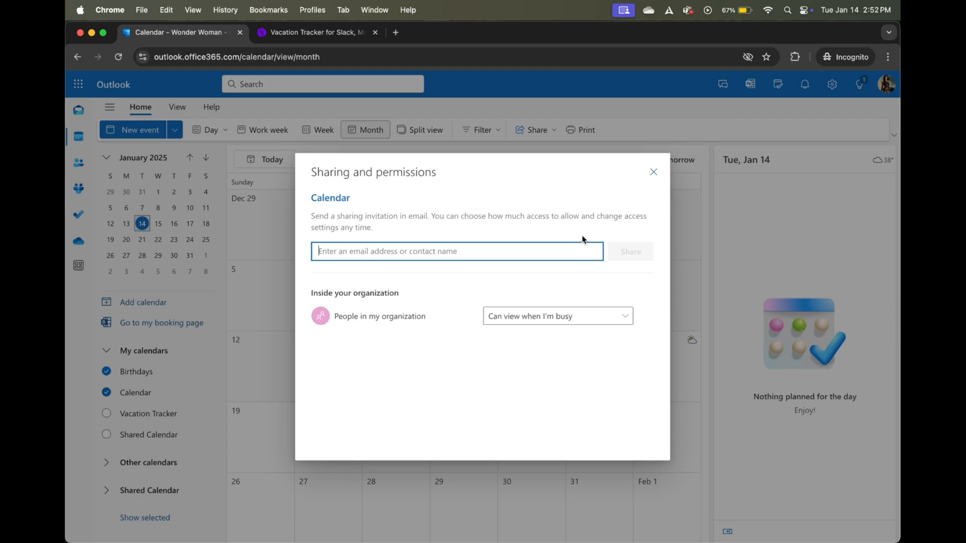
left_click(654, 172)
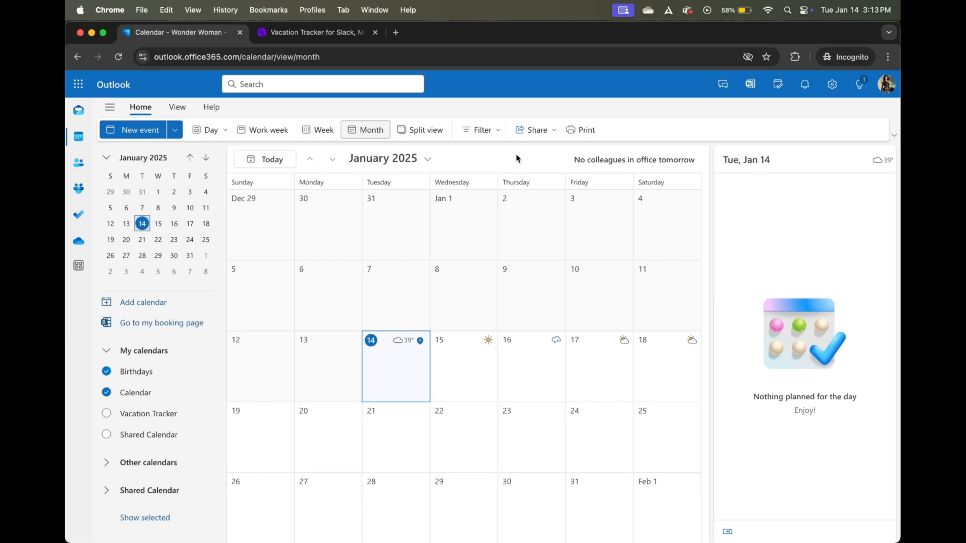
Switch to the Vacation Tracker website and read the free trial terms on its home page.
left_click(297, 32)
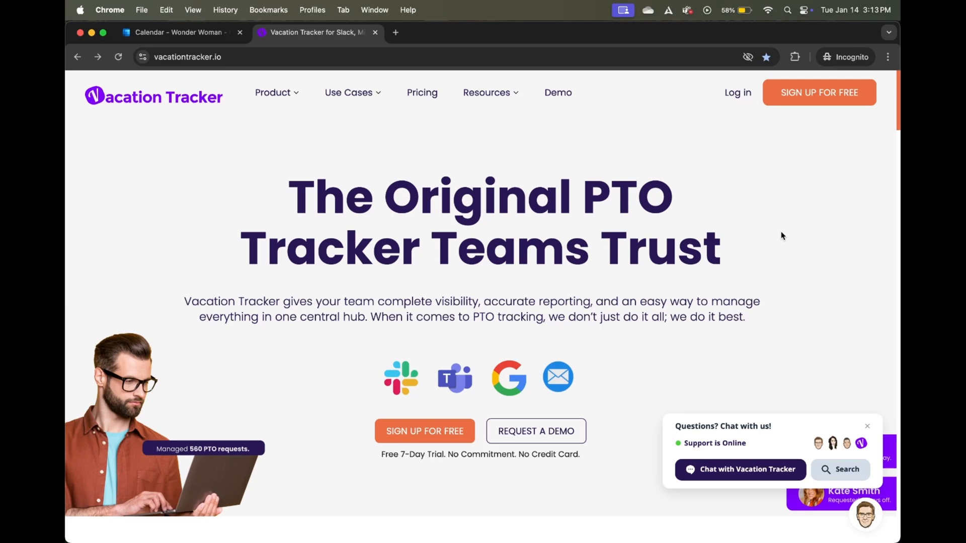
scroll(781, 236, "down", 2)
left_click_drag(378, 366, 581, 369)
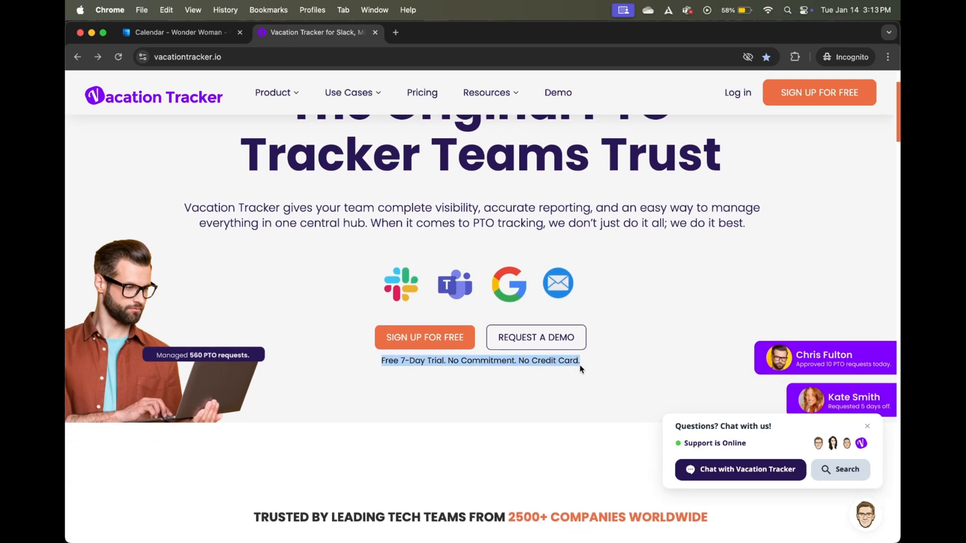
left_click(606, 284)
scroll(629, 216, "up", 2)
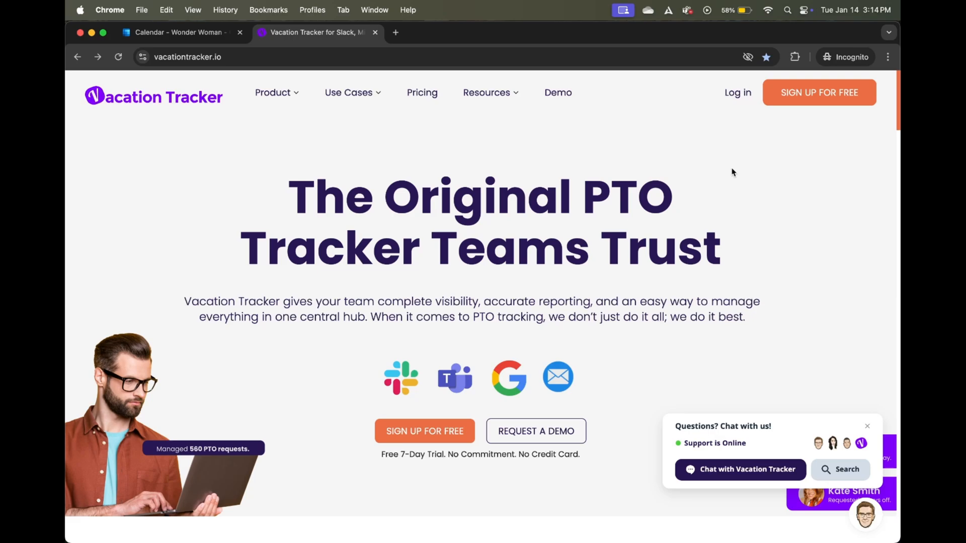
Log in to the existing Vacation Tracker account with Microsoft Teams.
left_click(811, 92)
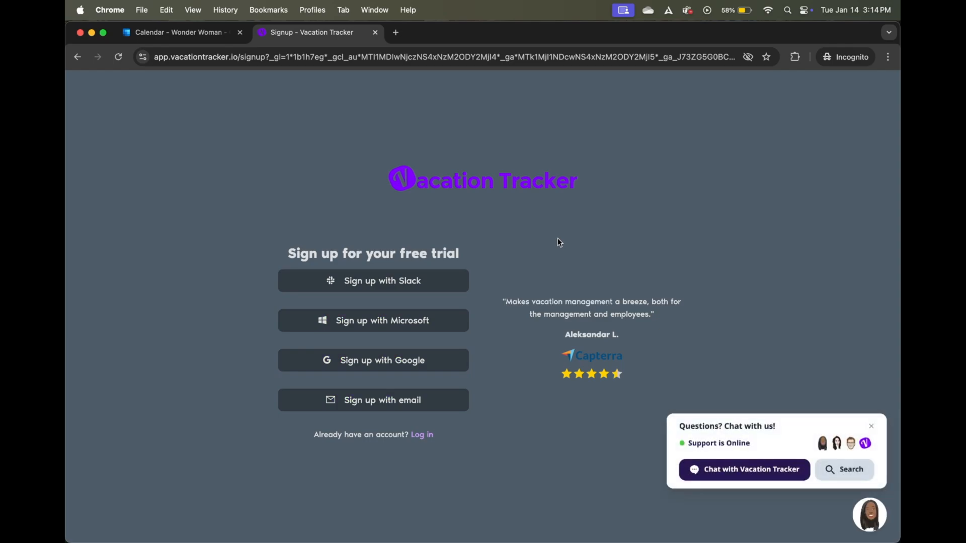
left_click(422, 435)
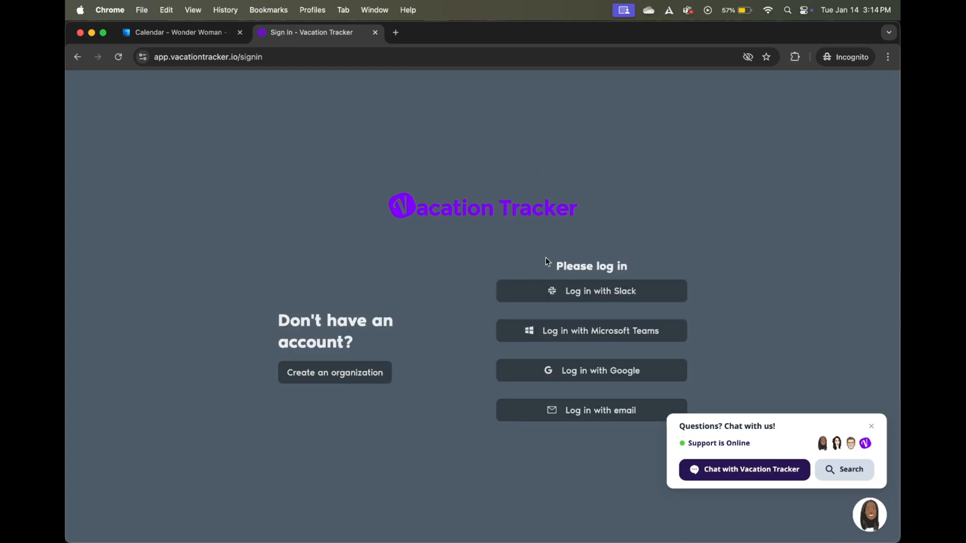
left_click(569, 334)
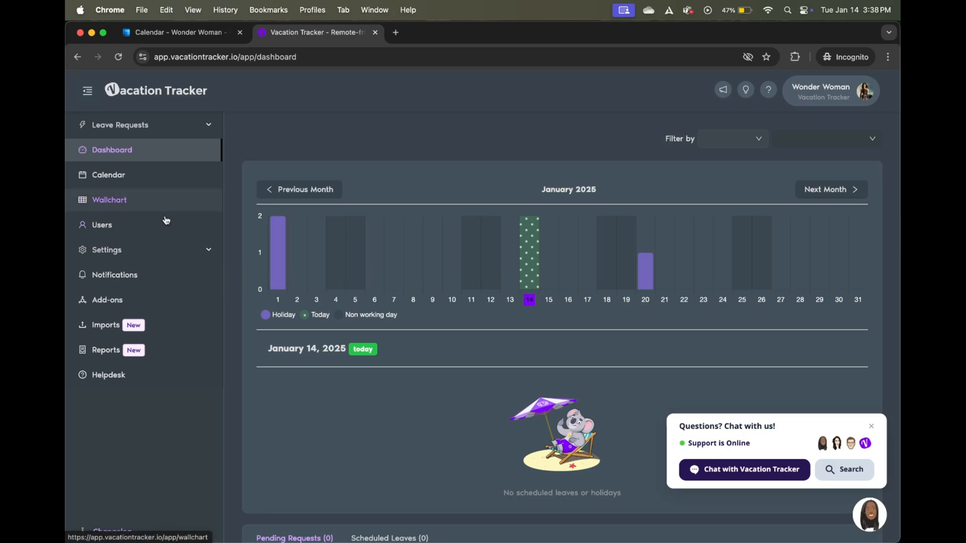
Look through the available settings categories and the help resources of the Vacation Tracker dashboard.
left_click(164, 255)
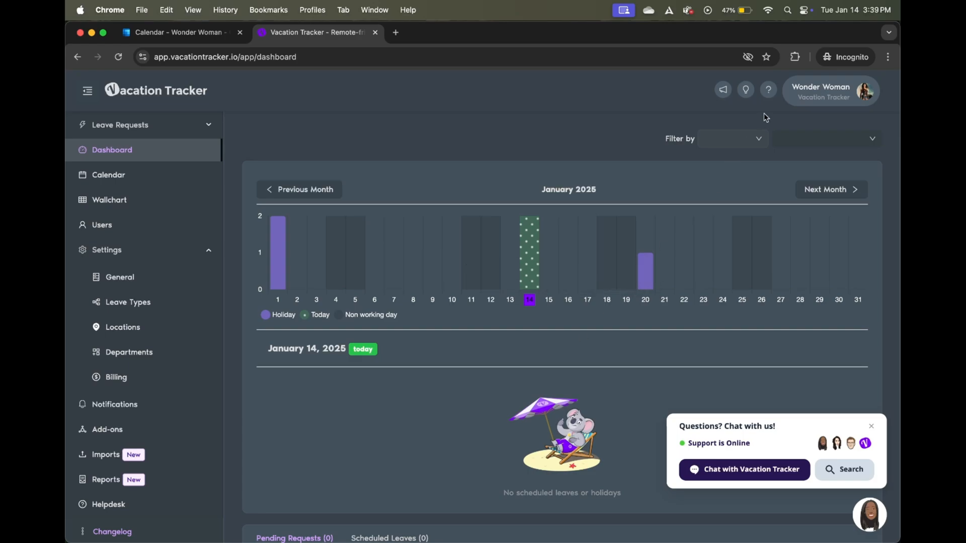
left_click(768, 96)
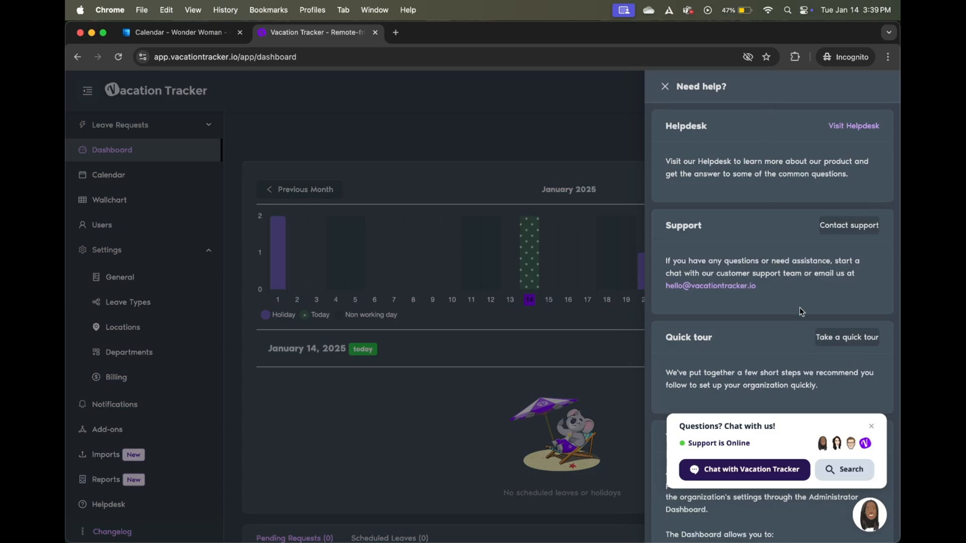
left_click(587, 128)
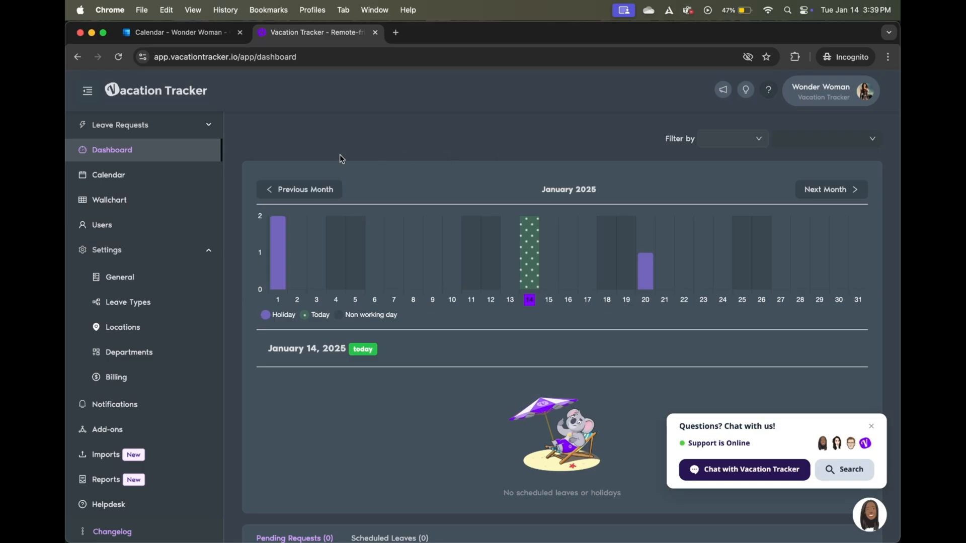
Open the team leave calendar in Vacation Tracker and compare it with the Outlook calendar.
left_click(148, 178)
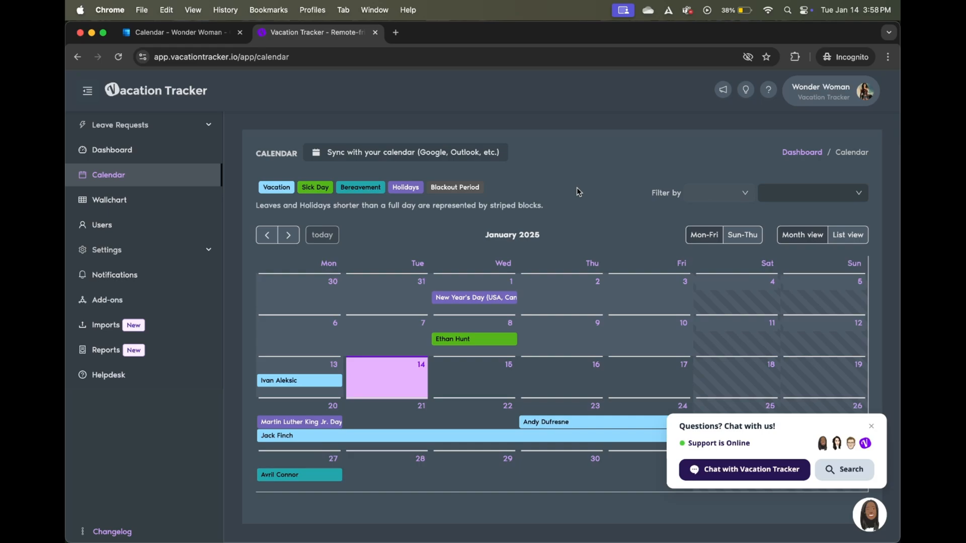
left_click(146, 33)
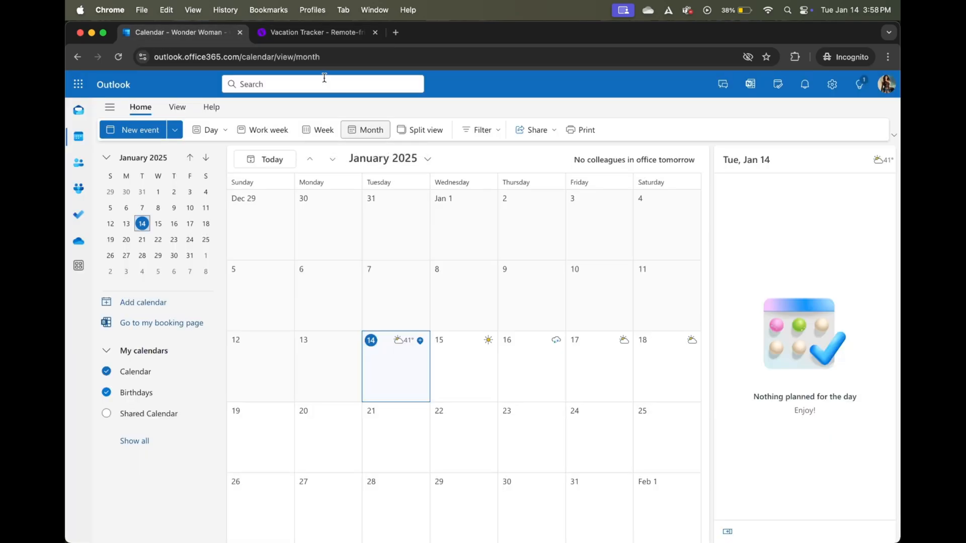
left_click(298, 36)
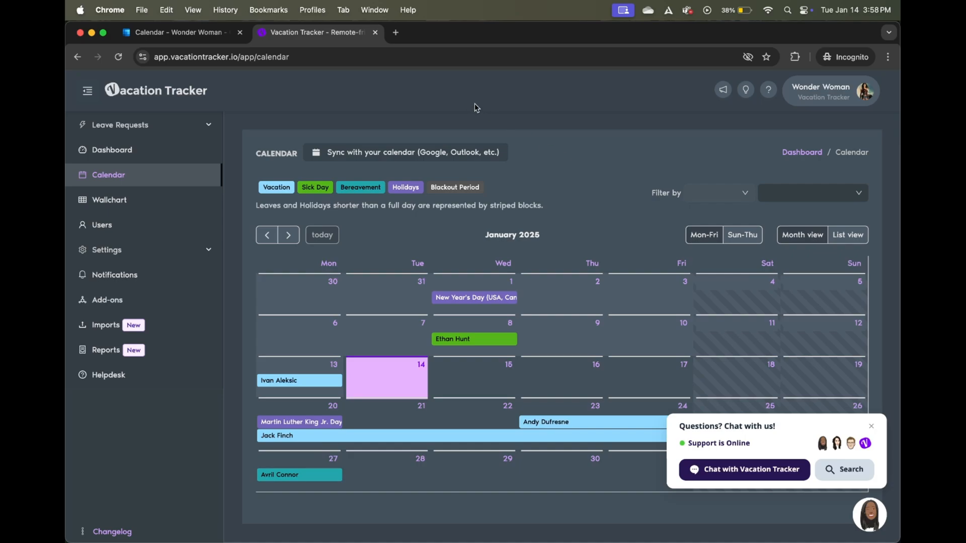
Start a new Outlook connection from the team calendar's sync settings and connect the Outlook account.
left_click(354, 151)
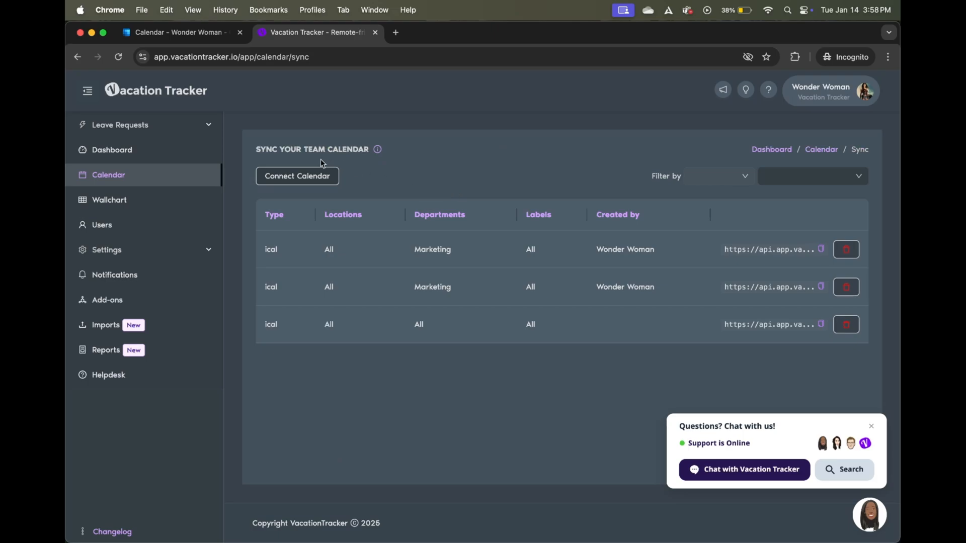
left_click(309, 176)
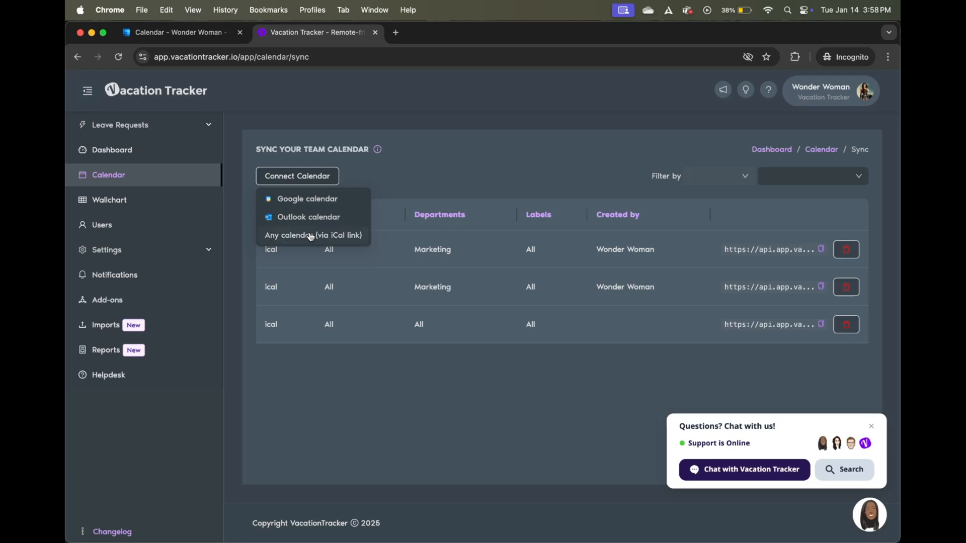
left_click(308, 218)
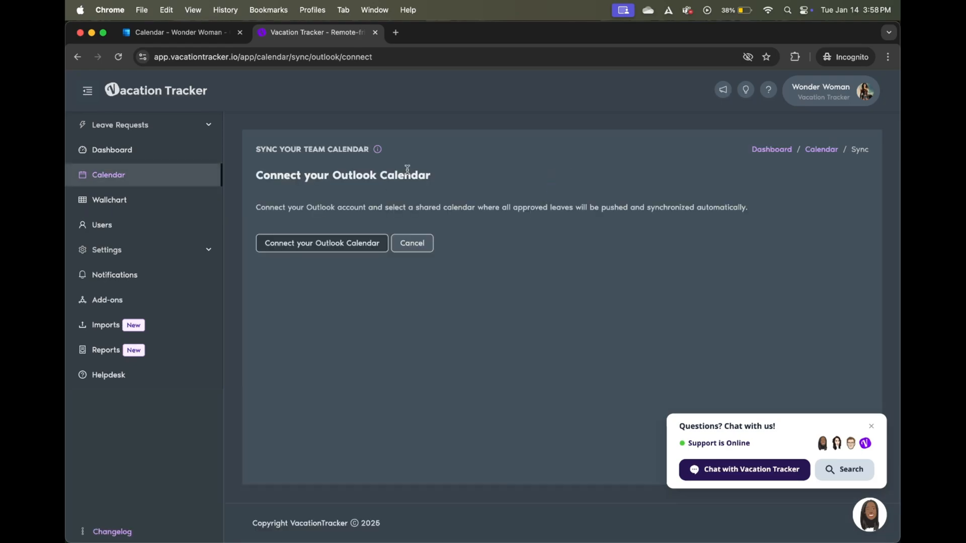
left_click(367, 246)
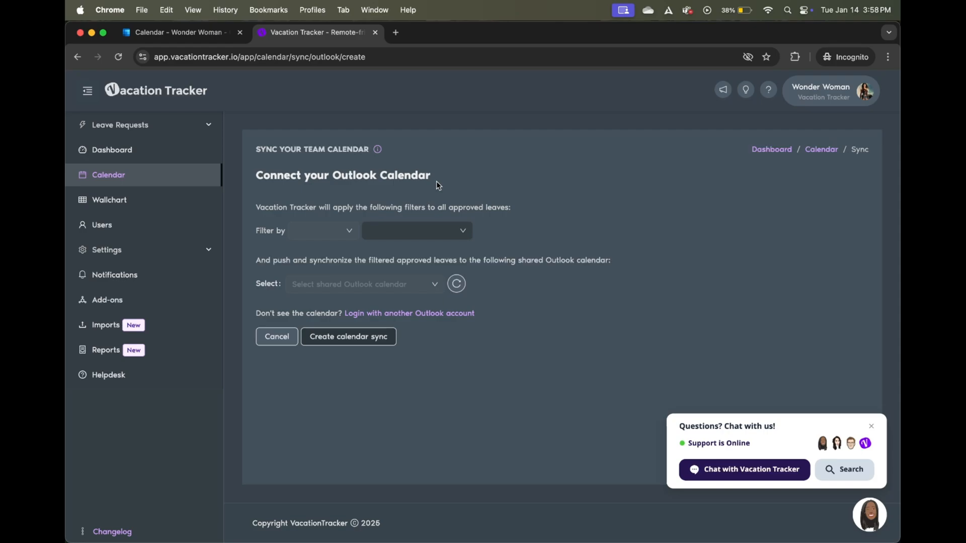
Check the leave filter options without setting one, and create a calendar sync to the Outlook calendar "Shared Calendar".
left_click(341, 235)
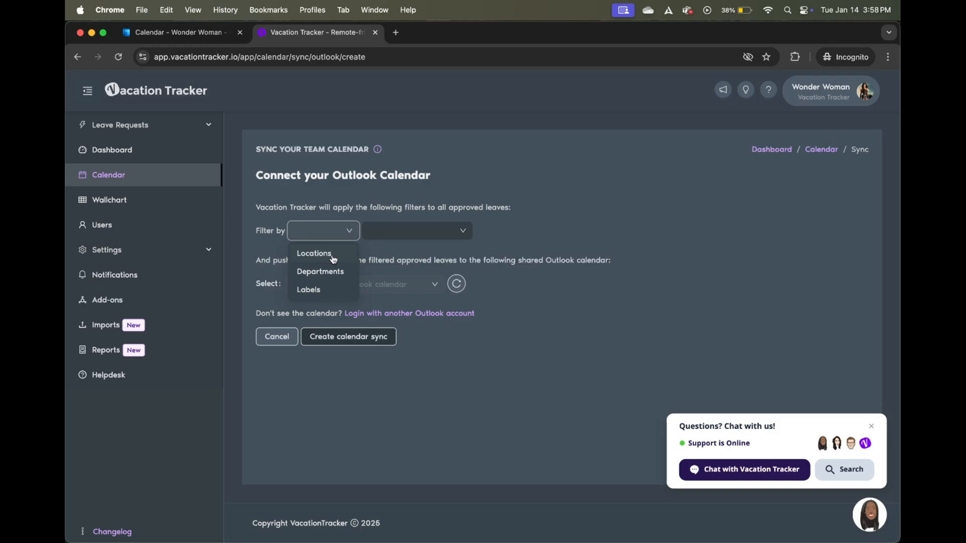
left_click(402, 186)
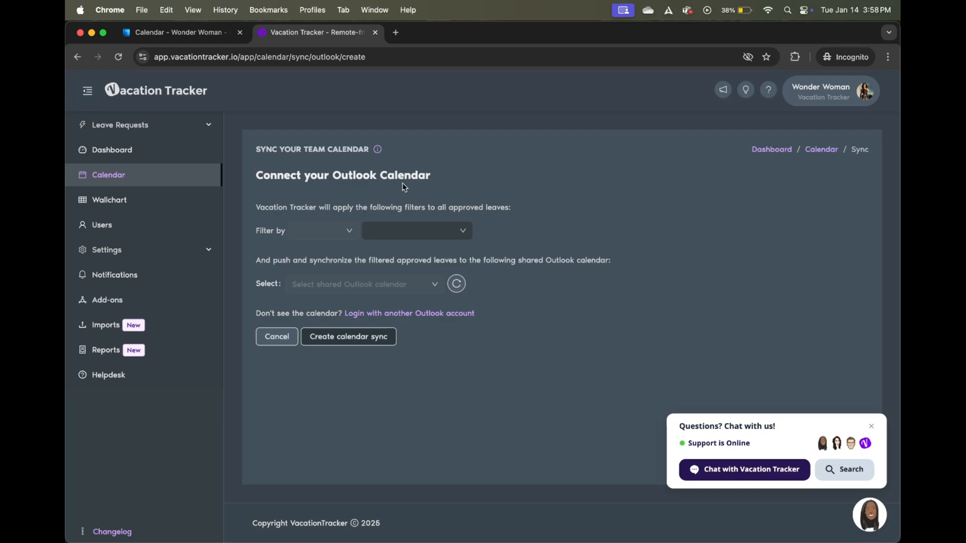
left_click(370, 286)
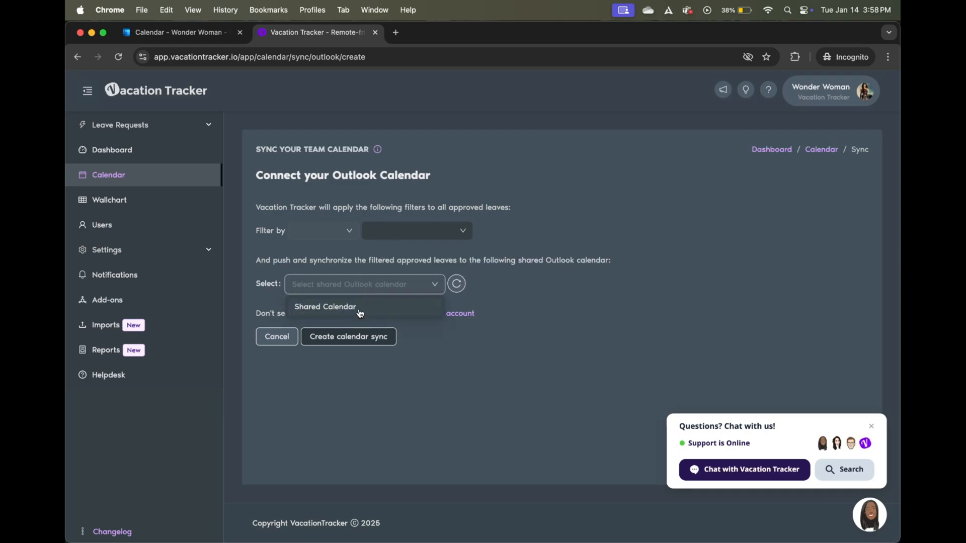
left_click(360, 312)
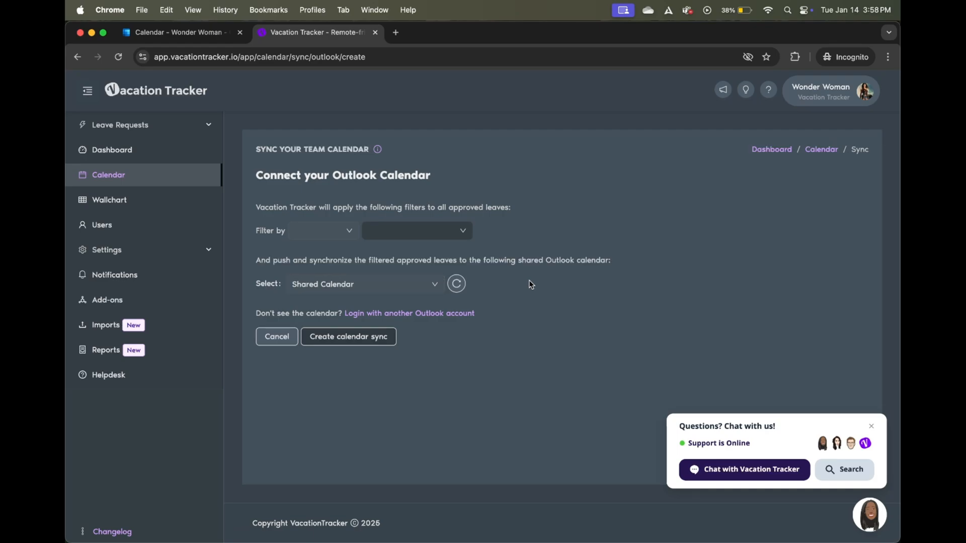
left_click(373, 344)
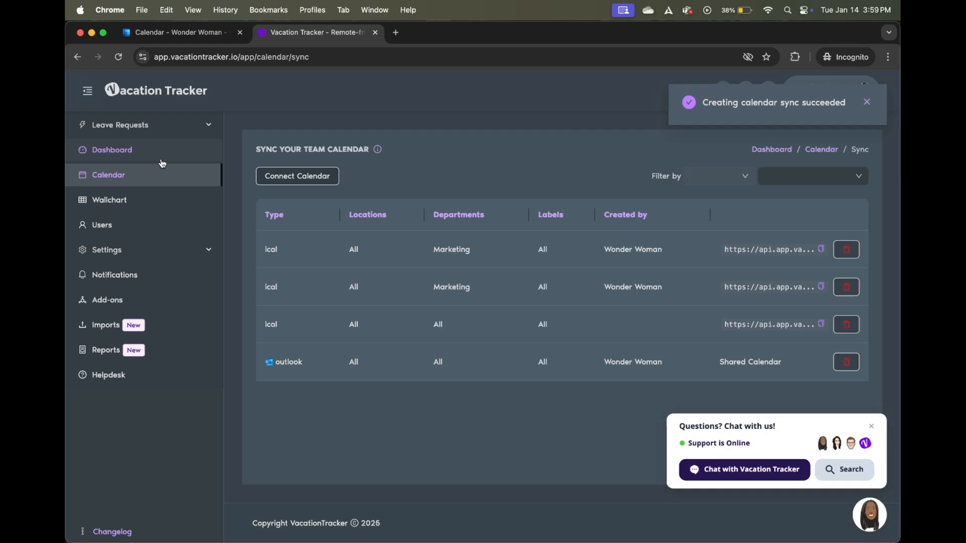
Return to Outlook, reload the calendar page and display the Shared Calendar to view the synced leaves.
left_click(180, 32)
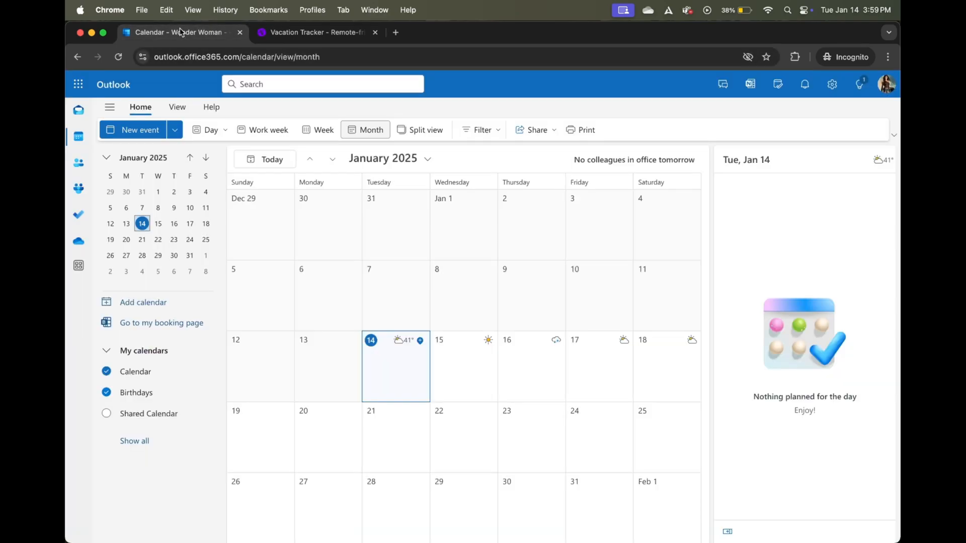
left_click(118, 57)
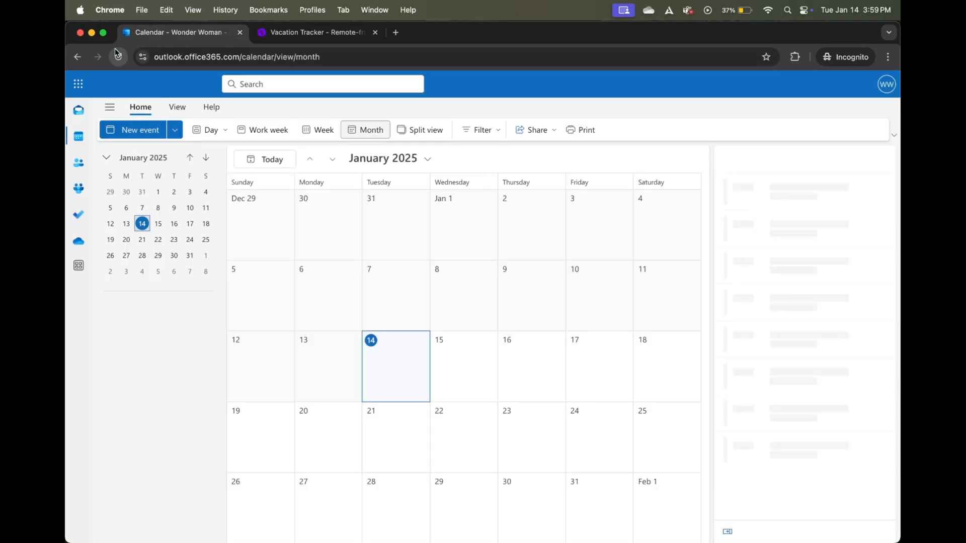
left_click(135, 420)
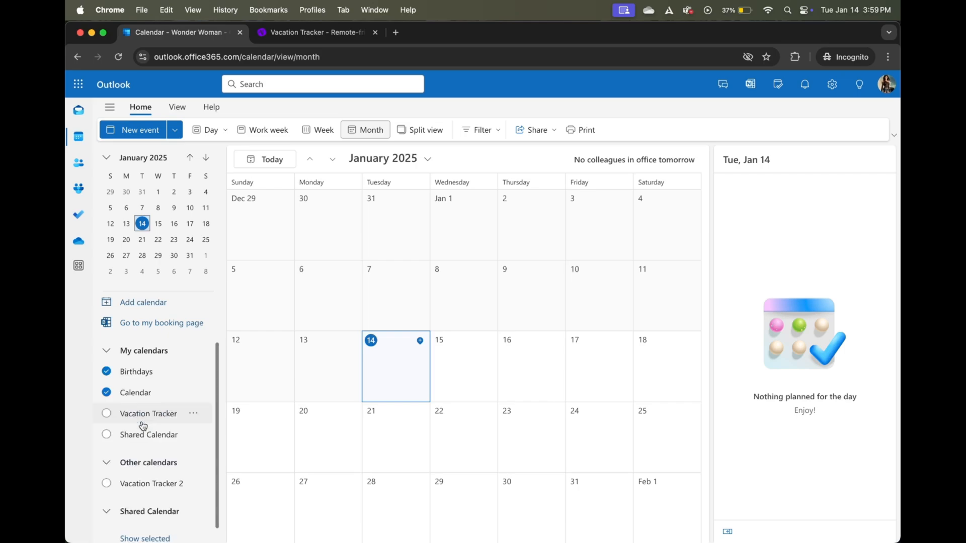
left_click(106, 436)
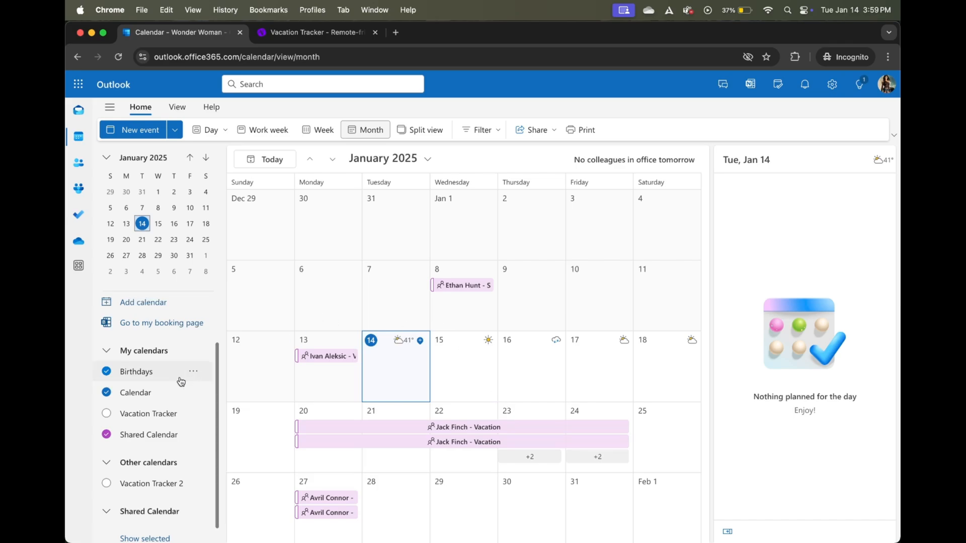
Toggle the Shared Calendar's display off and on in Outlook, ending with it hidden.
left_click(106, 437)
left_click(106, 435)
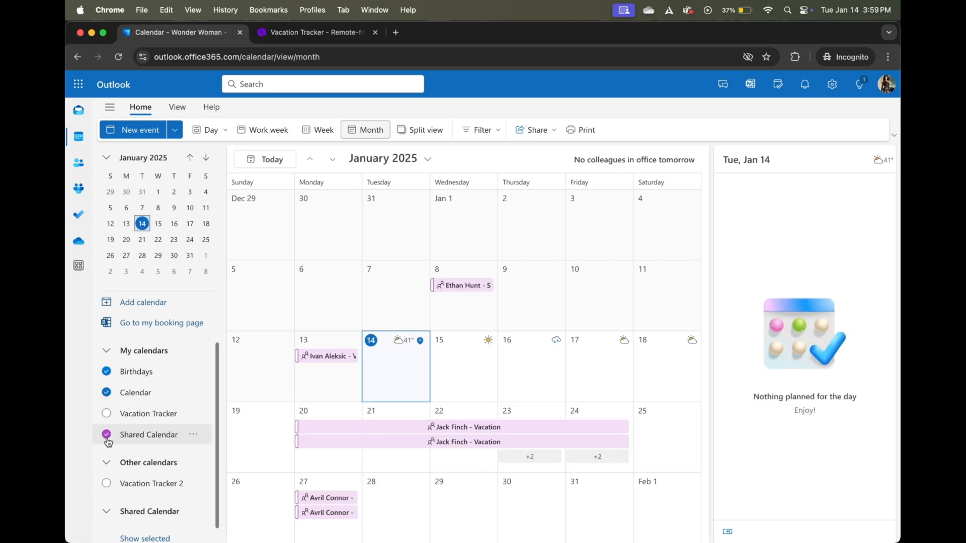
left_click(106, 435)
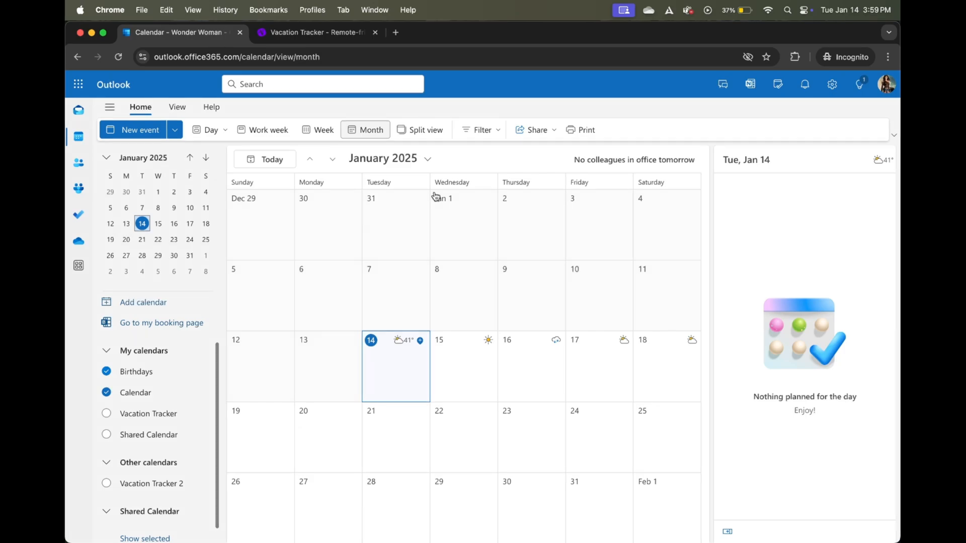